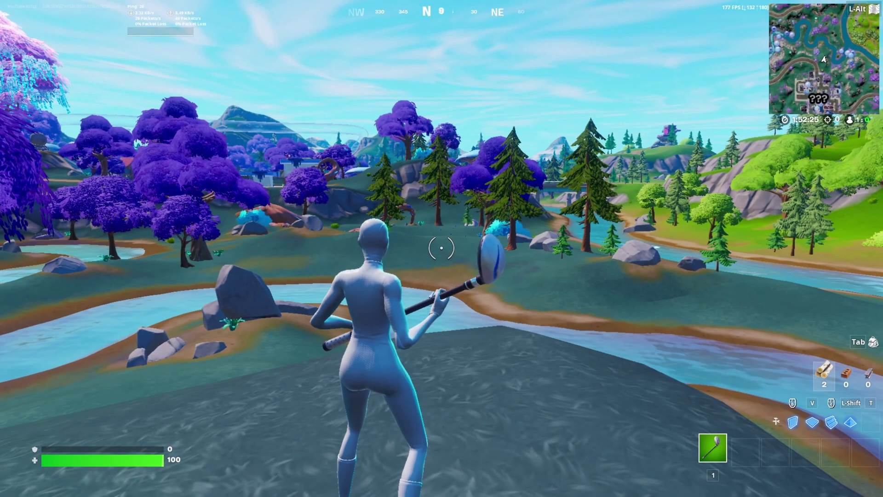
Open Fortnite's Video settings from the side panel, showing Fullscreen 1920 x 1080 at 180 FPS.
{"action": "key", "text": "Escape"}
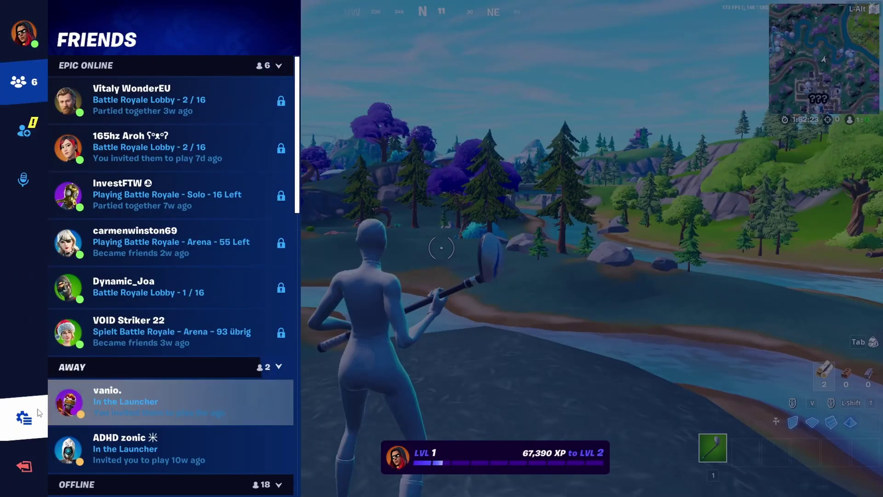
{"action": "left_click", "coordinate": [86, 82]}
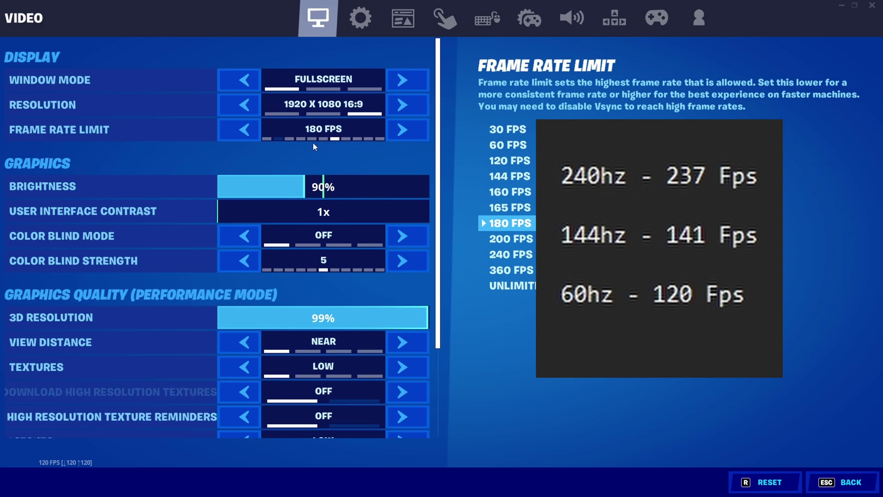
Change the frame rate limit from 180 to 144 FPS, apply it, and exit settings.
{"action": "left_click", "coordinate": [247, 131]}
{"action": "left_click", "coordinate": [247, 130]}
{"action": "left_click", "coordinate": [247, 131]}
{"action": "left_click", "coordinate": [247, 131]}
{"action": "left_click", "coordinate": [247, 131]}
{"action": "left_click", "coordinate": [246, 131]}
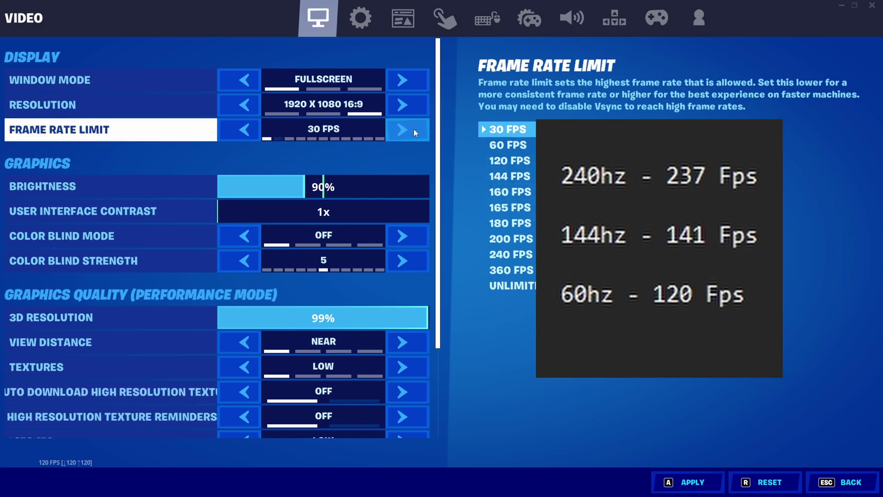
{"action": "left_click", "coordinate": [414, 130]}
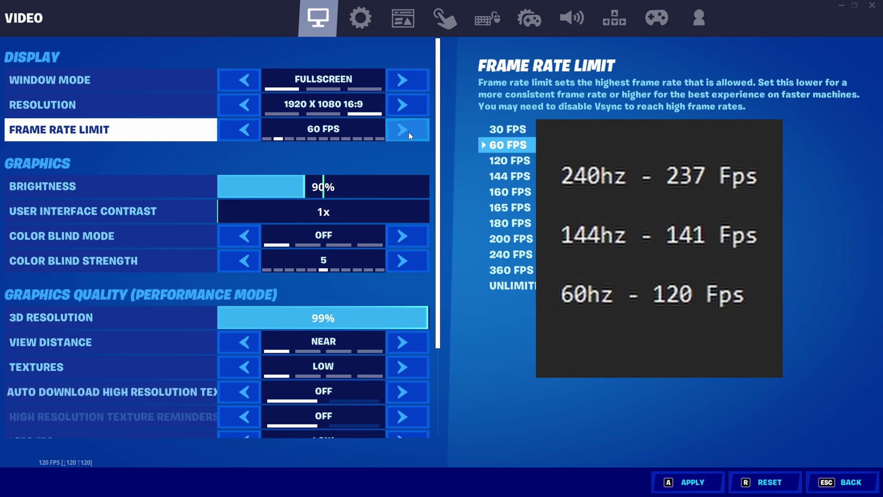
{"action": "left_click", "coordinate": [409, 131]}
{"action": "left_click", "coordinate": [408, 132]}
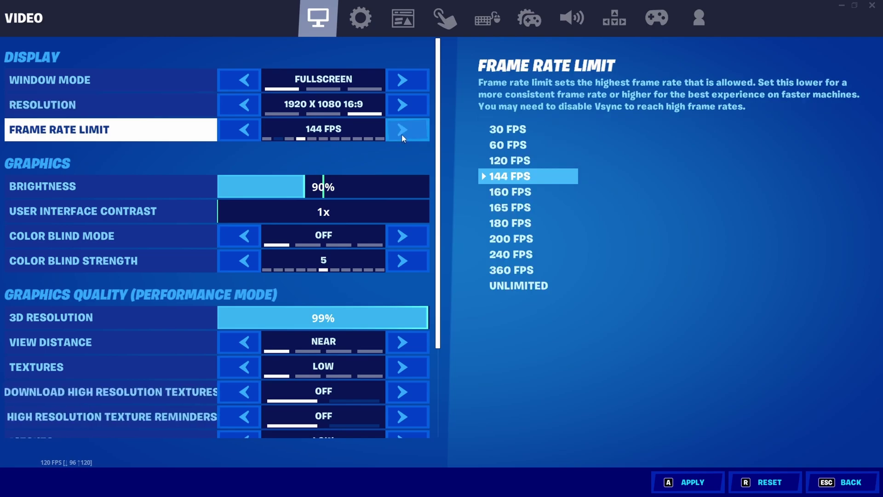
{"action": "left_click", "coordinate": [688, 481]}
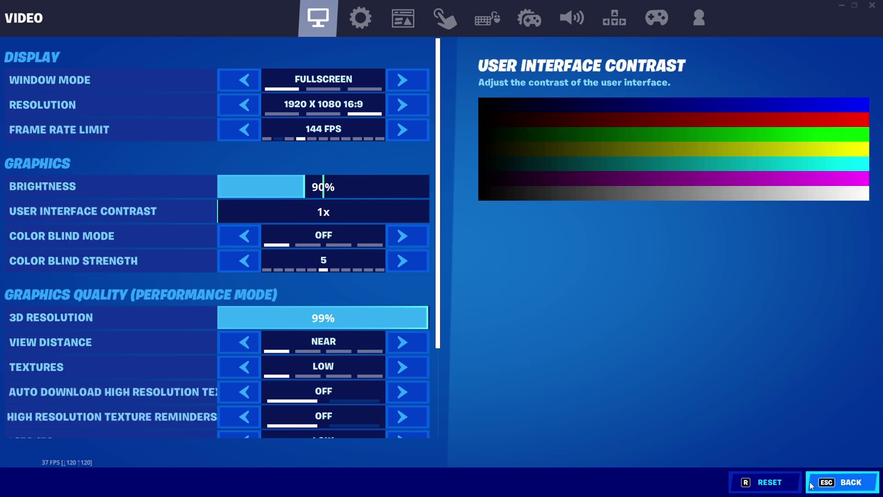
{"action": "left_click", "coordinate": [811, 485]}
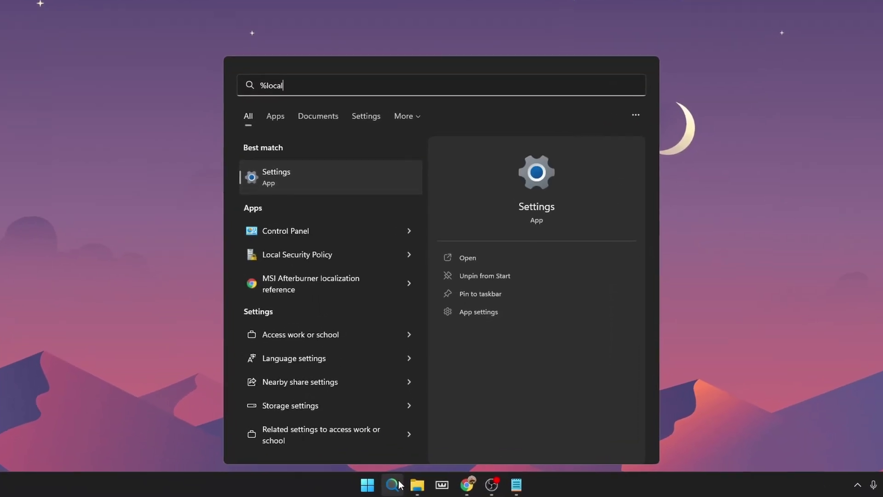
Browse %localappdata% to the FortniteGame\Saved\Config\WindowsClient folder.
{"action": "type", "text": "lappd"}
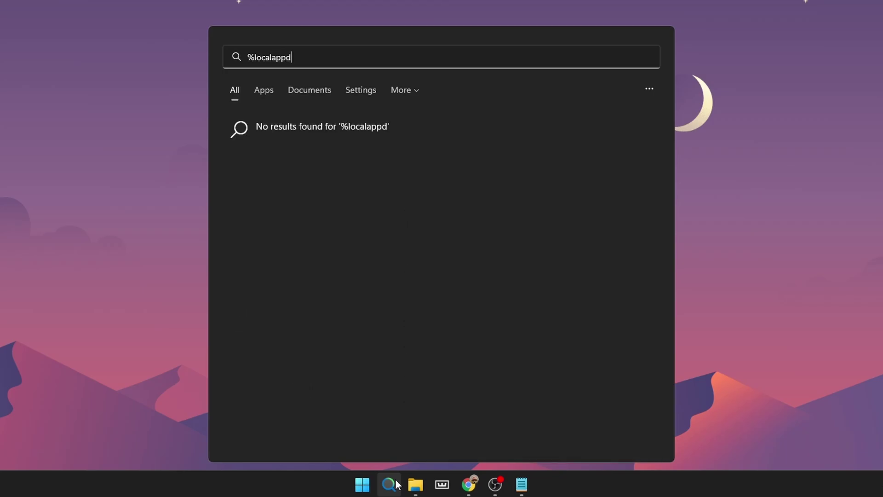
{"action": "type", "text": "ata%"}
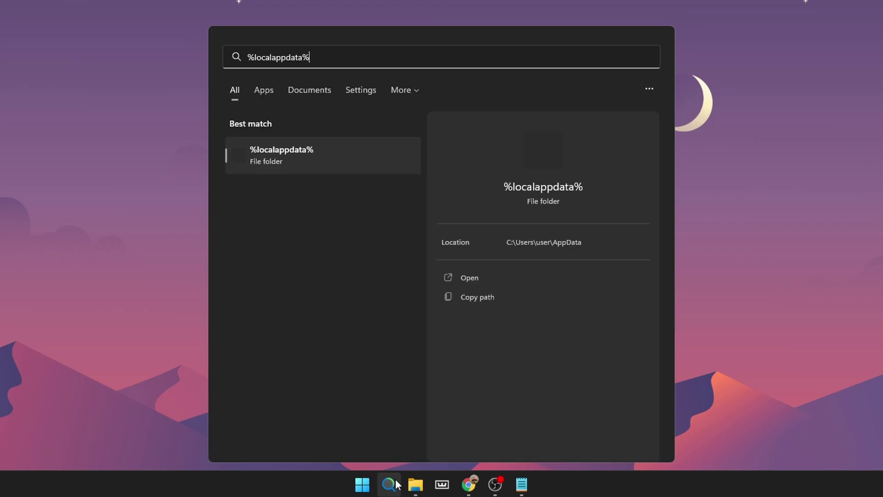
{"action": "key", "text": "Return"}
{"action": "left_click", "coordinate": [430, 233]}
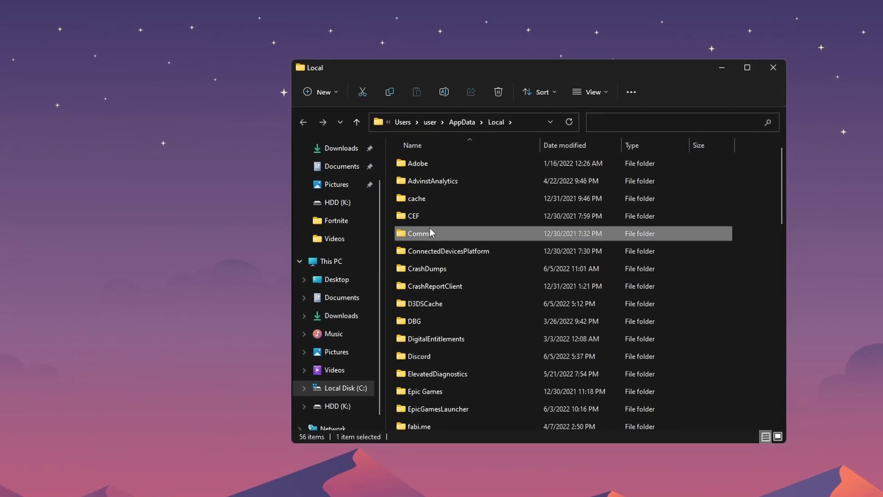
{"action": "key", "text": "f"}
{"action": "double_click", "coordinate": [445, 200]}
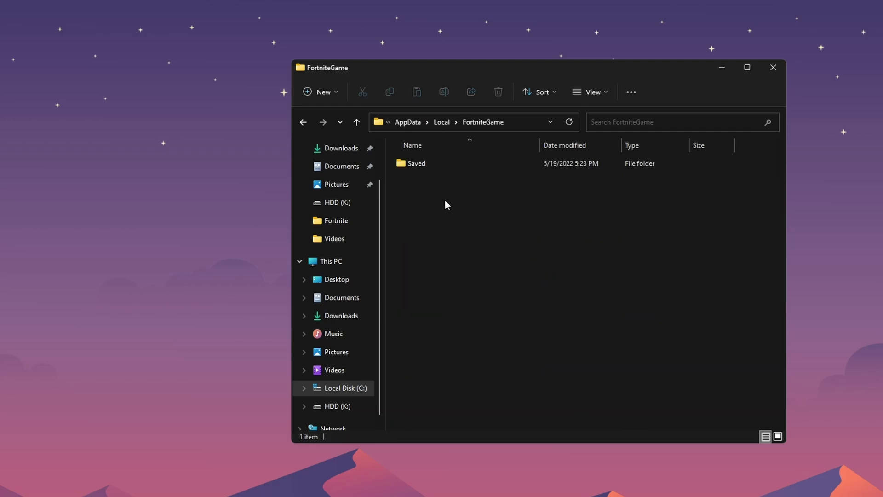
{"action": "double_click", "coordinate": [418, 167]}
{"action": "double_click", "coordinate": [423, 184]}
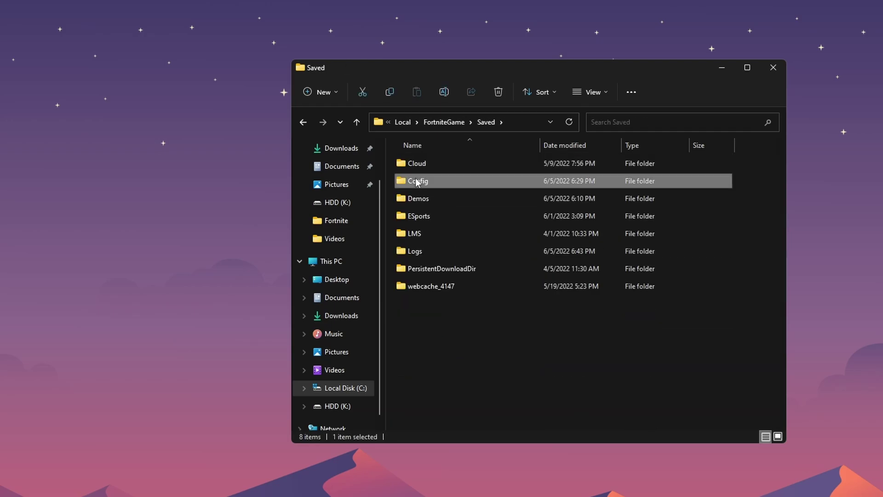
{"action": "double_click", "coordinate": [423, 183]}
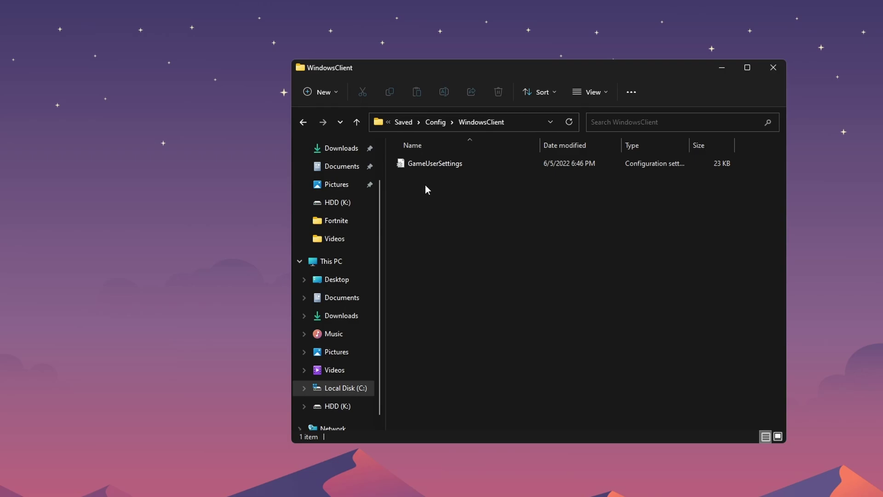
View the GameUserSettings file's properties and close them without changes.
{"action": "left_click", "coordinate": [432, 166]}
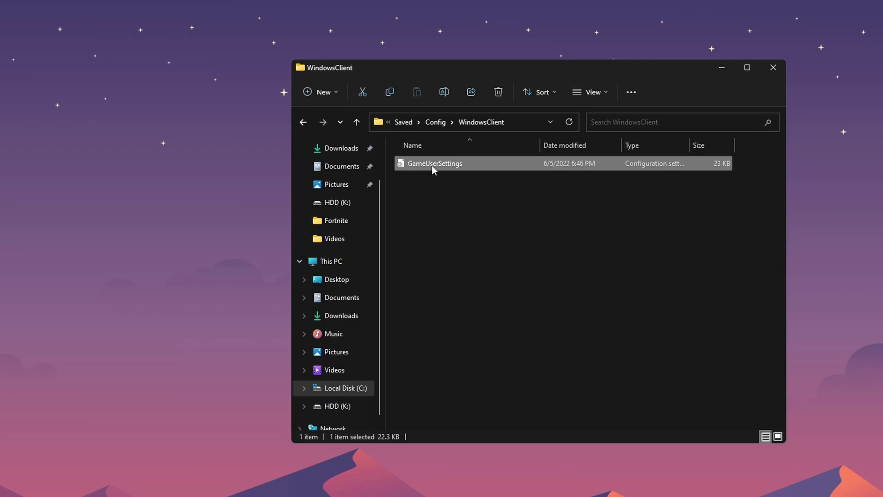
{"action": "right_click", "coordinate": [432, 166]}
{"action": "left_click", "coordinate": [490, 317]}
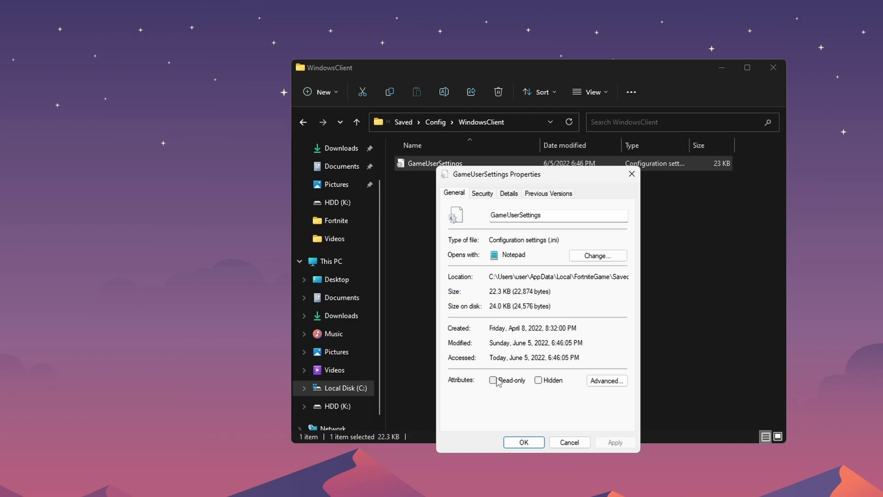
{"action": "left_click", "coordinate": [570, 442]}
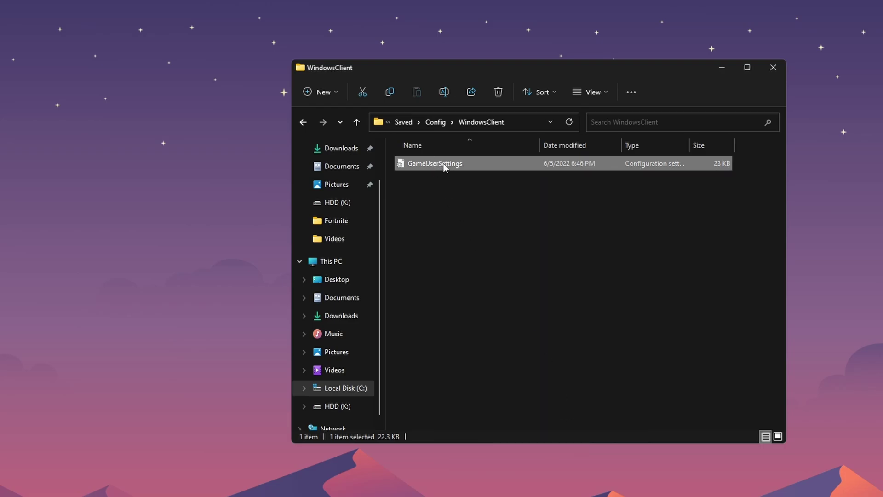
Open GameUserSettings in a maximized Notepad and erase the existing FrameRateLimit value.
{"action": "double_click", "coordinate": [445, 165]}
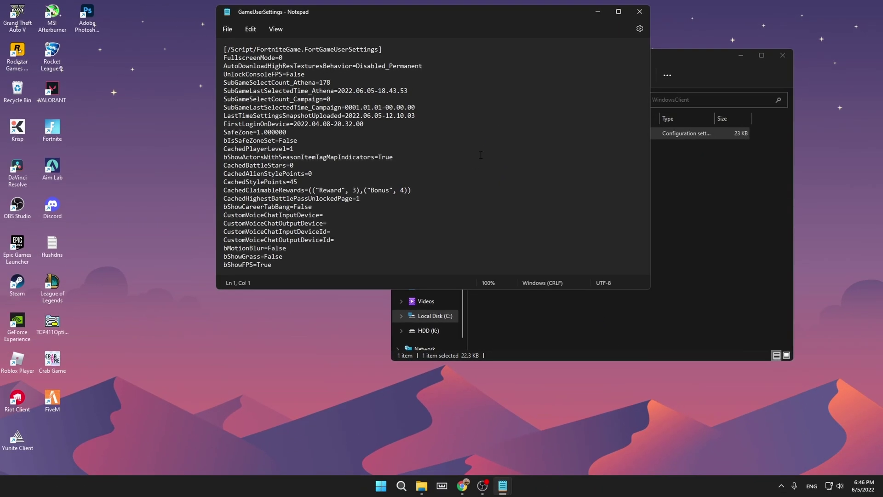
{"action": "left_click", "coordinate": [619, 12]}
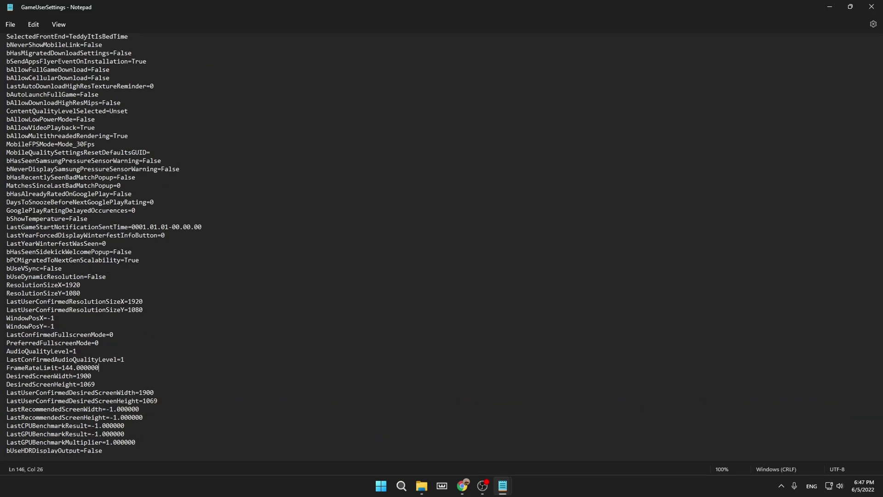
{"action": "key", "text": "BackSpace"}
{"action": "key", "text": "BackSpace"}
{"action": "key", "text": "BackSpace"}
{"action": "key", "text": "BackSpace"}
{"action": "key", "text": "BackSpace"}
{"action": "key", "text": "BackSpace"}
{"action": "key", "text": "BackSpace"}
{"action": "key", "text": "BackSpace"}
{"action": "key", "text": "BackSpace"}
{"action": "key", "text": "BackSpace"}
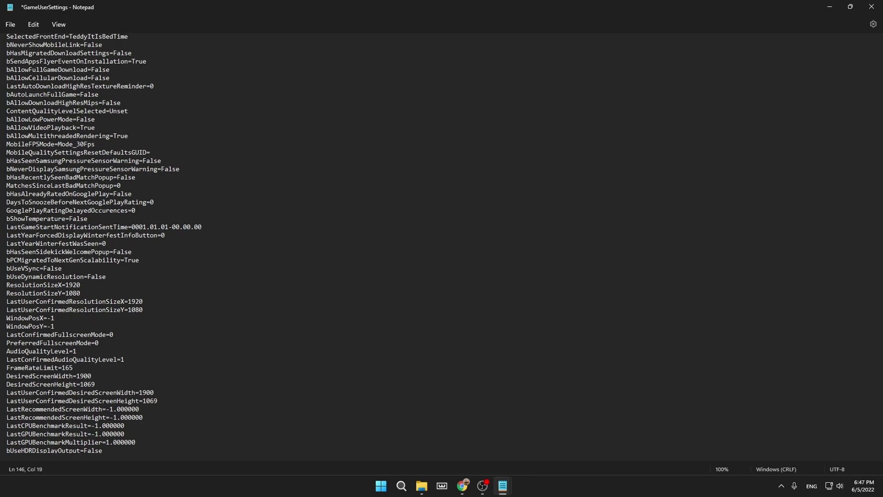
{"action": "key", "text": "BackSpace"}
{"action": "key", "text": "BackSpace"}
{"action": "key", "text": "BackSpace"}
{"action": "key", "text": "BackSpace"}
{"action": "key", "text": "BackSpace"}
{"action": "key", "text": "BackSpace"}
Save and close the edited GameUserSettings file, then lower Fortnite's Brightness to 90%.
{"action": "left_click", "coordinate": [10, 24]}
{"action": "left_click", "coordinate": [19, 85]}
{"action": "left_click", "coordinate": [871, 6]}
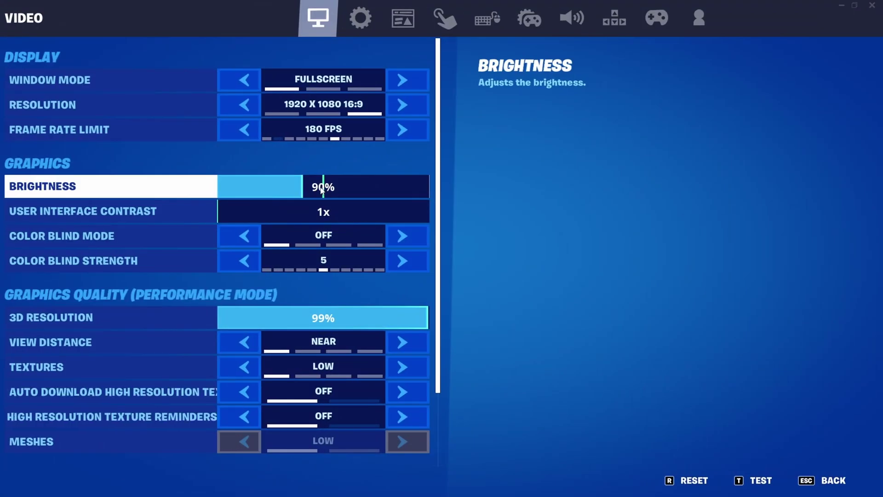
{"action": "mouse_move", "coordinate": [302, 191]}
{"action": "left_mouse_down"}
{"action": "mouse_move", "coordinate": [323, 189]}
{"action": "mouse_move", "coordinate": [303, 193]}
{"action": "left_mouse_up"}
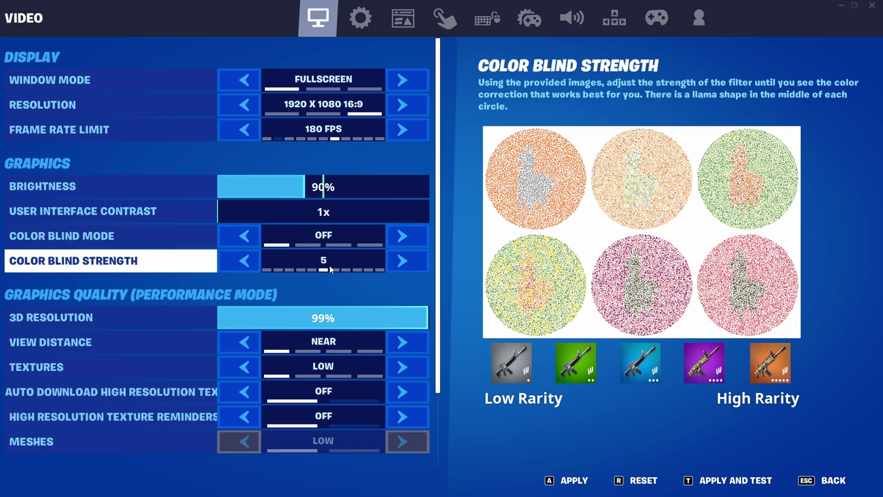
{"action": "left_click", "coordinate": [573, 480]}
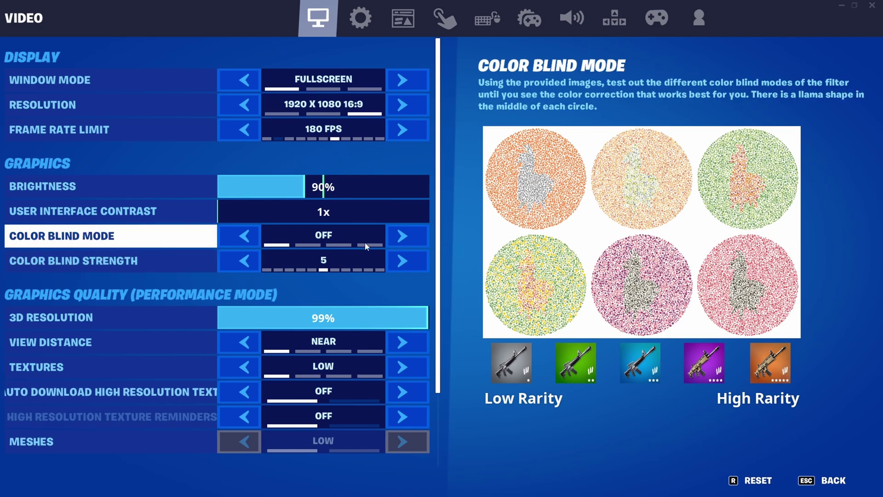
{"action": "left_click", "coordinate": [391, 239]}
{"action": "left_click", "coordinate": [391, 239]}
{"action": "left_click", "coordinate": [391, 238]}
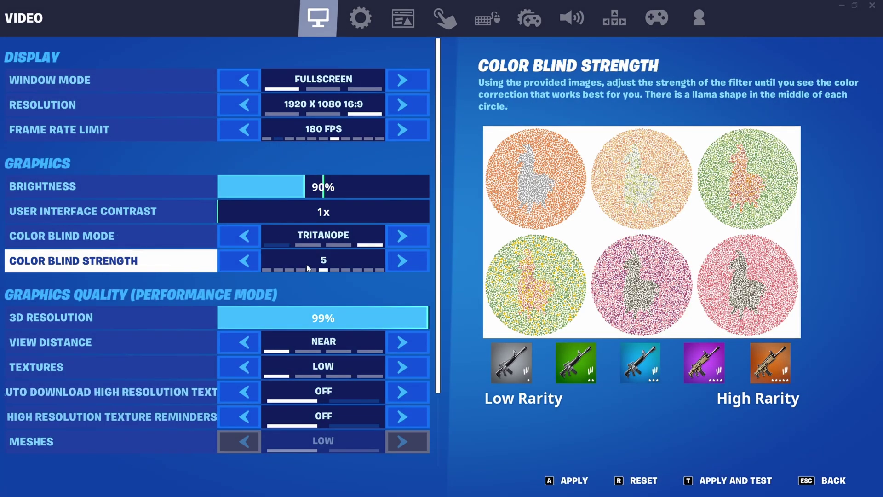
{"action": "left_click", "coordinate": [405, 264]}
{"action": "left_click", "coordinate": [405, 263]}
{"action": "left_click", "coordinate": [405, 263]}
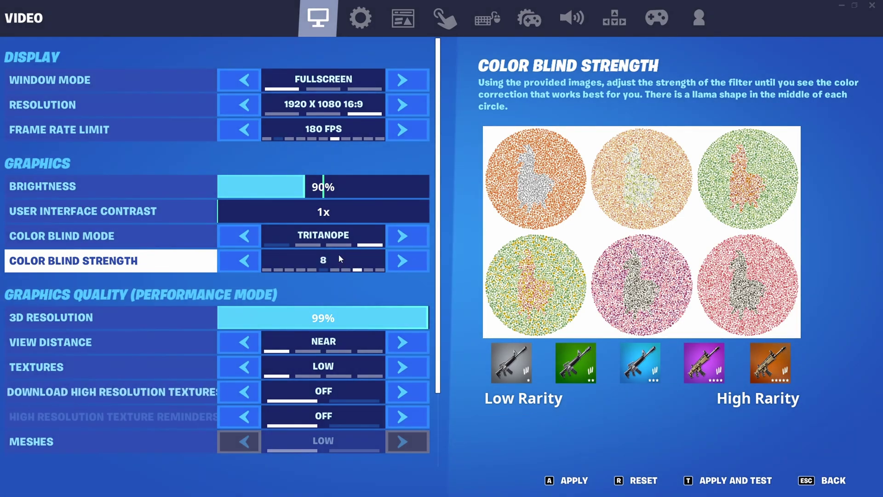
{"action": "left_click", "coordinate": [236, 264]}
{"action": "left_click", "coordinate": [237, 264]}
{"action": "left_click", "coordinate": [238, 264]}
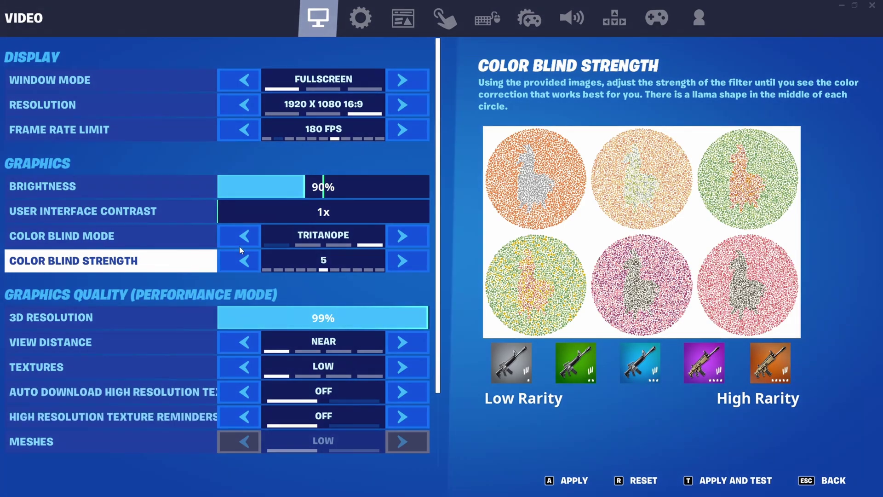
{"action": "left_click", "coordinate": [249, 233]}
{"action": "left_click", "coordinate": [249, 233]}
{"action": "left_click", "coordinate": [248, 232]}
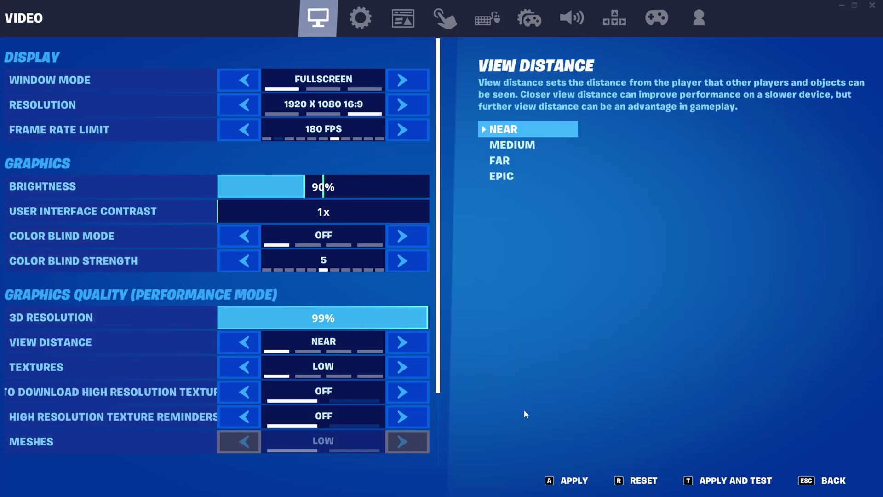
{"action": "left_click", "coordinate": [572, 480]}
{"action": "key", "text": "Escape"}
{"action": "key", "text": "Escape"}
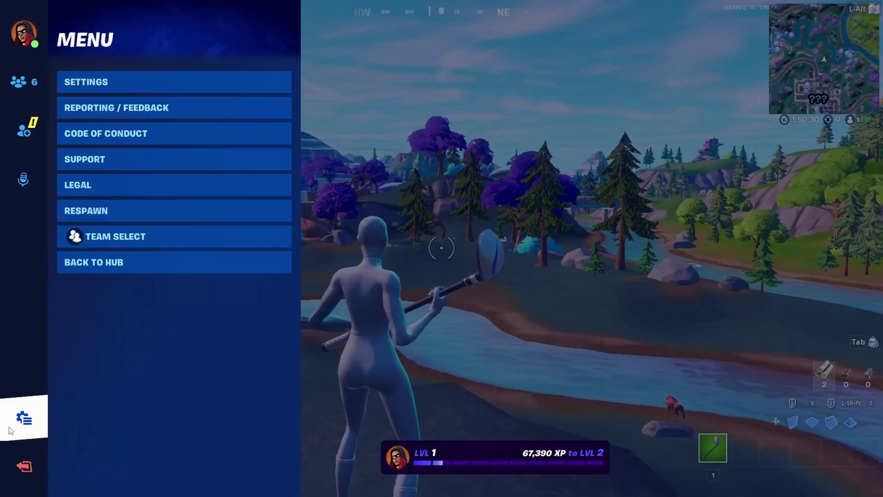
{"action": "left_click", "coordinate": [93, 81]}
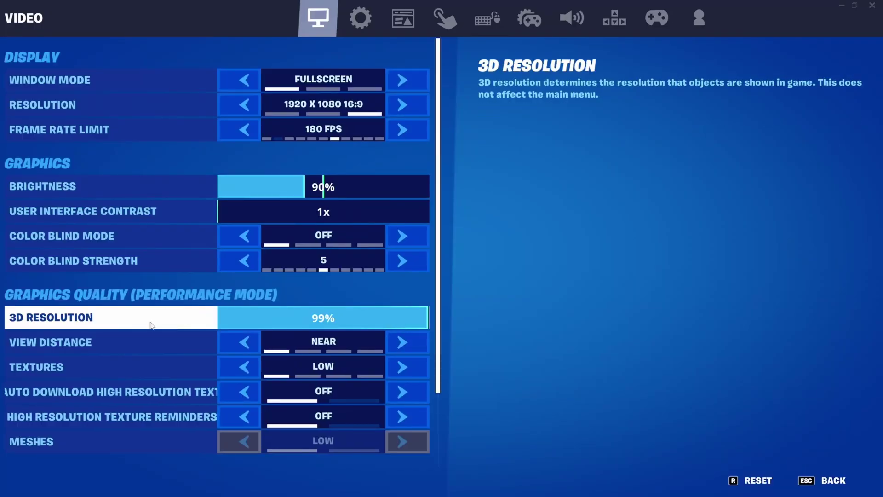
{"action": "left_click", "coordinate": [427, 322]}
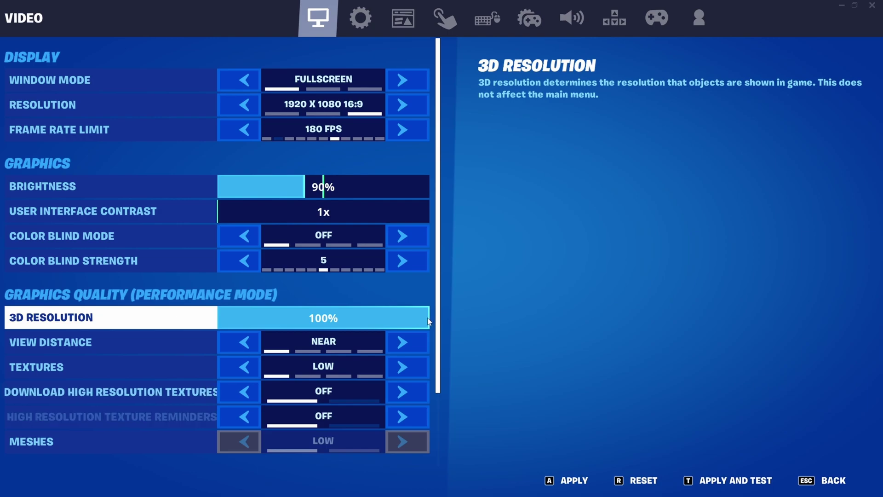
{"action": "key", "text": "Left"}
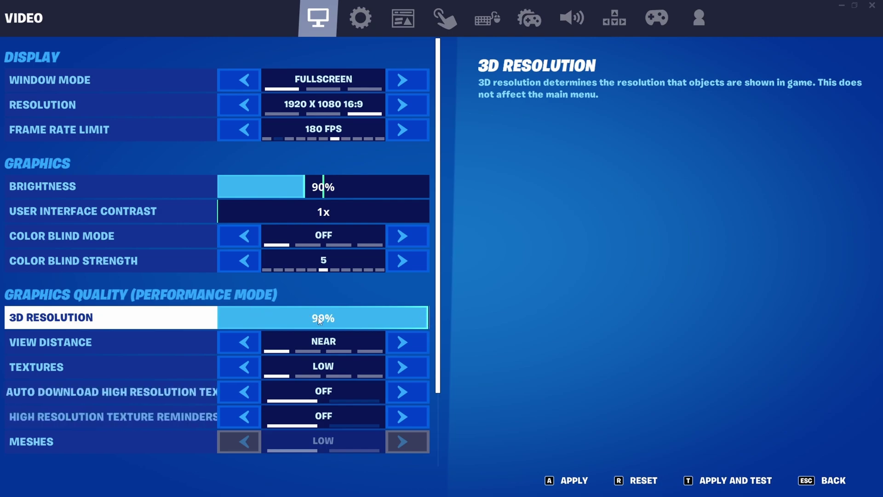
{"action": "left_click", "coordinate": [573, 468]}
{"action": "key", "text": "Escape"}
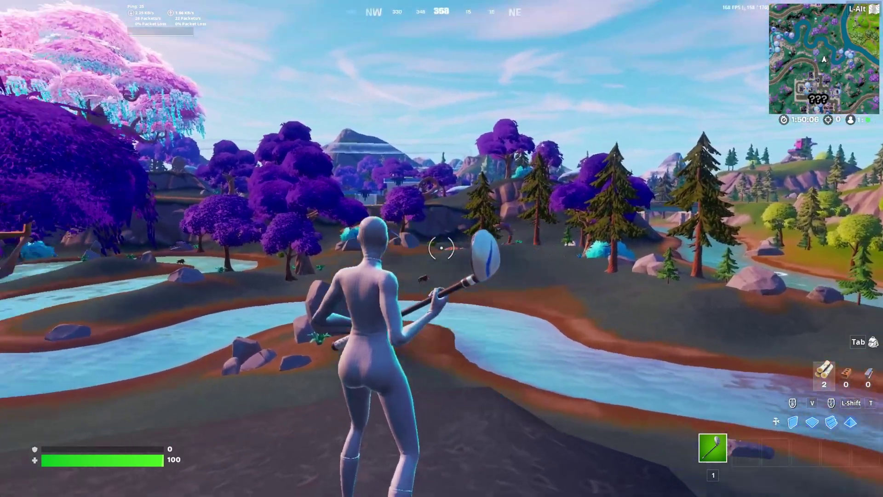
{"action": "left_click", "coordinate": [442, 249]}
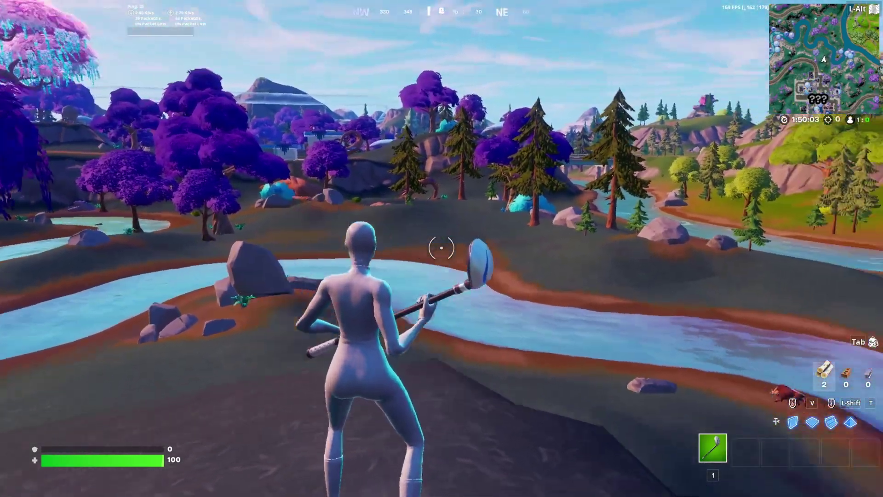
{"action": "key", "text": "Escape"}
{"action": "left_click", "coordinate": [24, 417]}
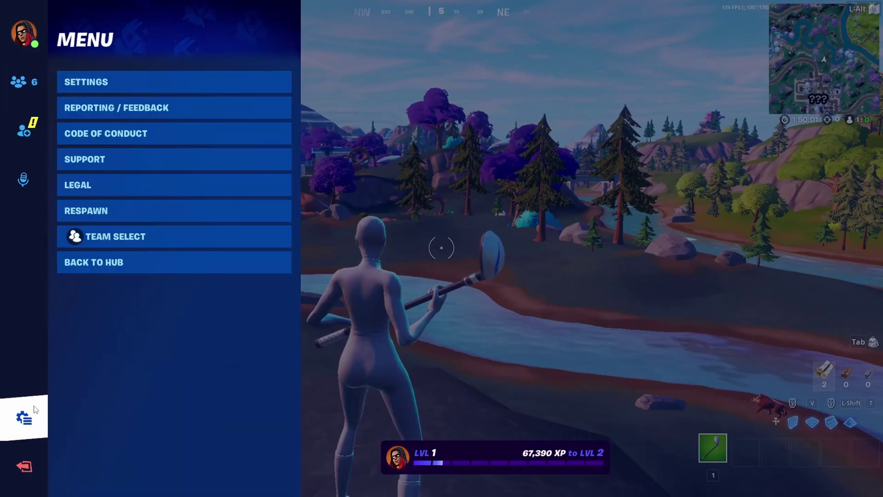
{"action": "left_click", "coordinate": [120, 82]}
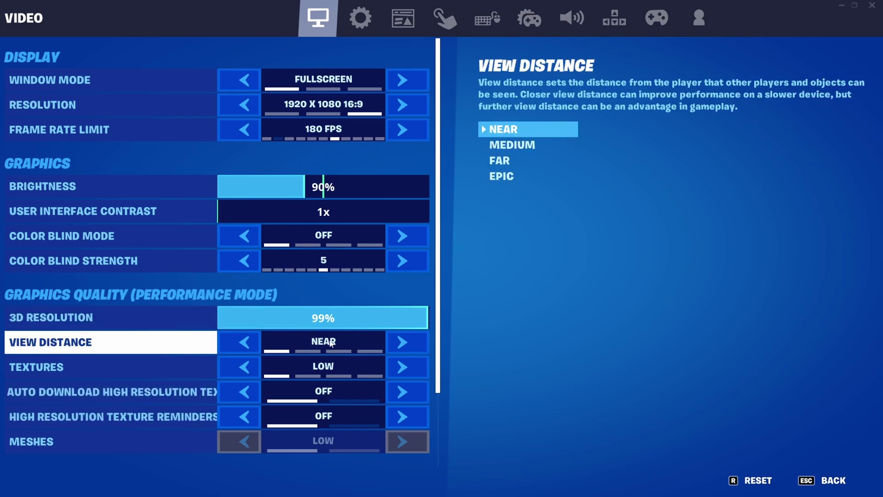
{"action": "left_click", "coordinate": [396, 345]}
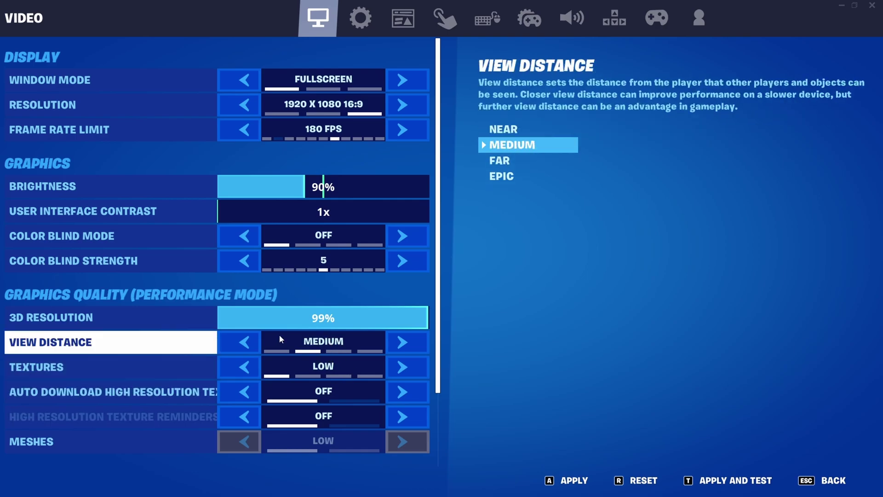
{"action": "left_click", "coordinate": [246, 344]}
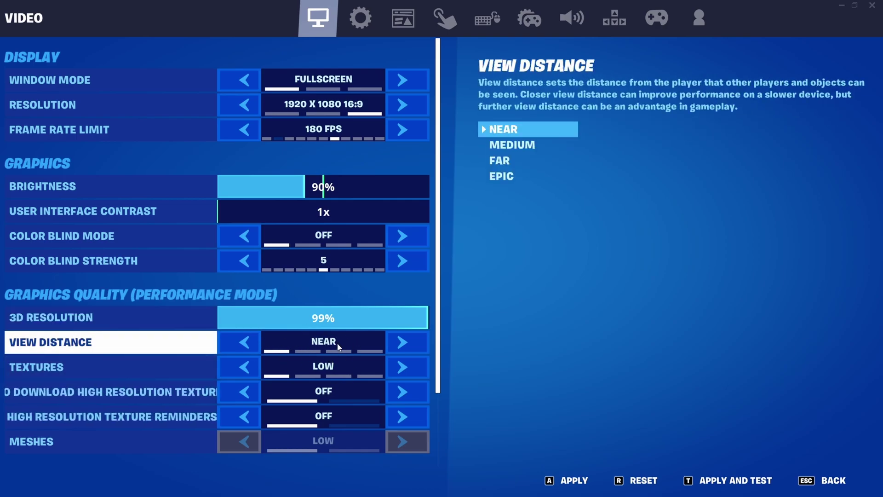
{"action": "left_click", "coordinate": [402, 341]}
{"action": "left_click", "coordinate": [402, 341]}
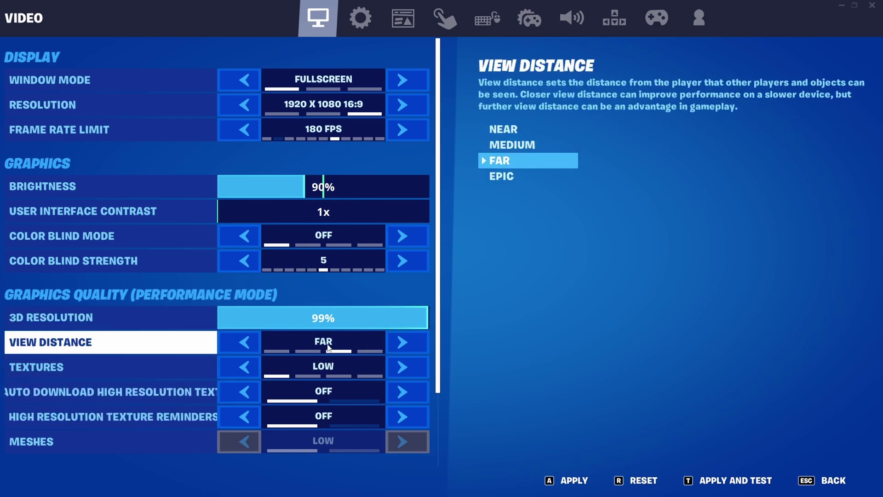
{"action": "left_click", "coordinate": [402, 342]}
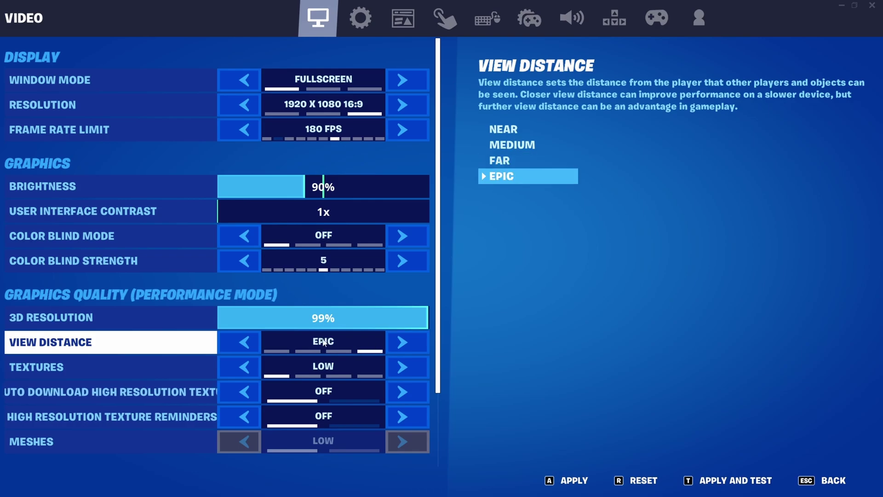
{"action": "left_click", "coordinate": [242, 342]}
{"action": "left_click", "coordinate": [241, 341]}
{"action": "left_click", "coordinate": [239, 344]}
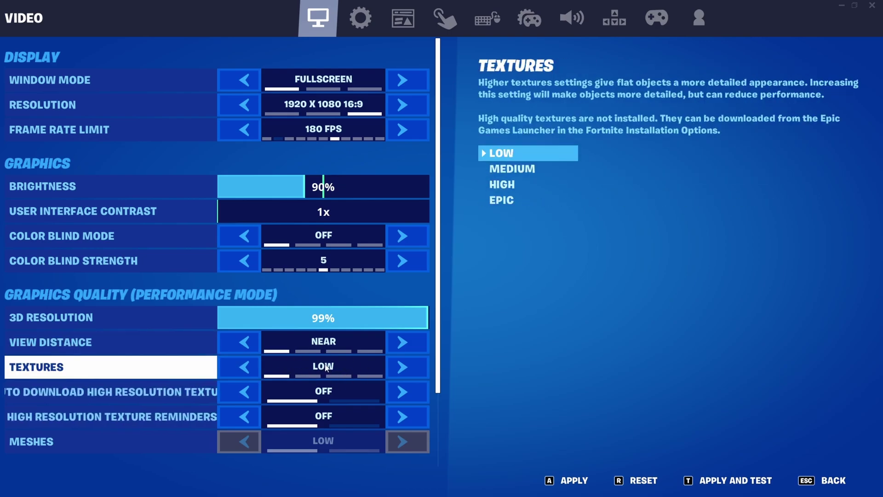
{"action": "left_click", "coordinate": [403, 366]}
{"action": "left_click", "coordinate": [402, 367]}
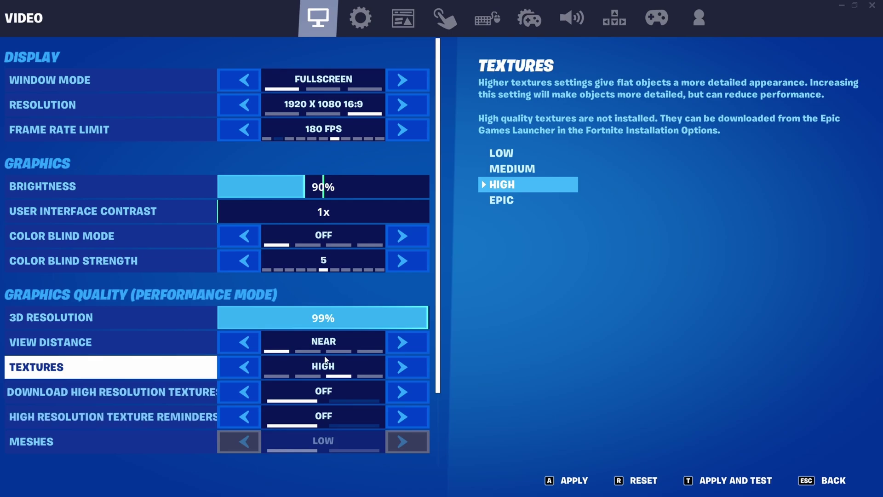
{"action": "left_click", "coordinate": [244, 366]}
{"action": "left_click", "coordinate": [245, 366]}
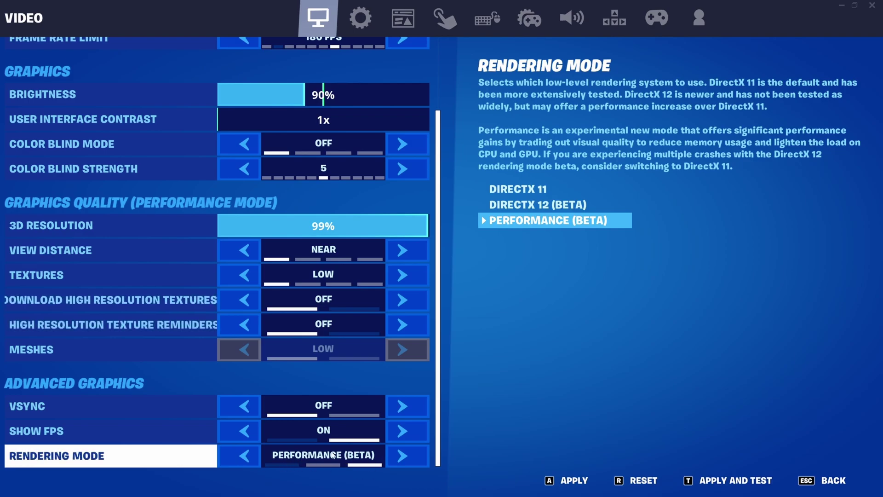
Try DirectX 12 and DirectX 11, return Rendering Mode to Performance (Beta), then view Mouse and Keyboard.
{"action": "left_click", "coordinate": [245, 456]}
{"action": "left_click", "coordinate": [244, 455]}
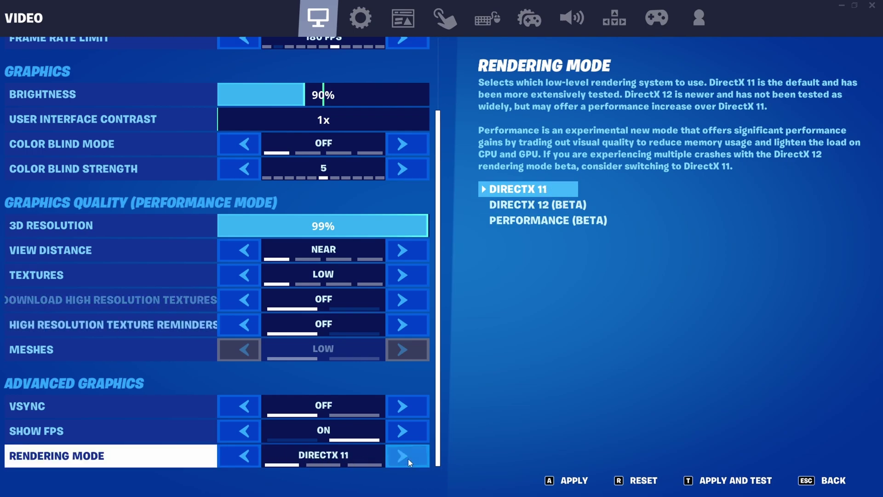
{"action": "double_click", "coordinate": [409, 460]}
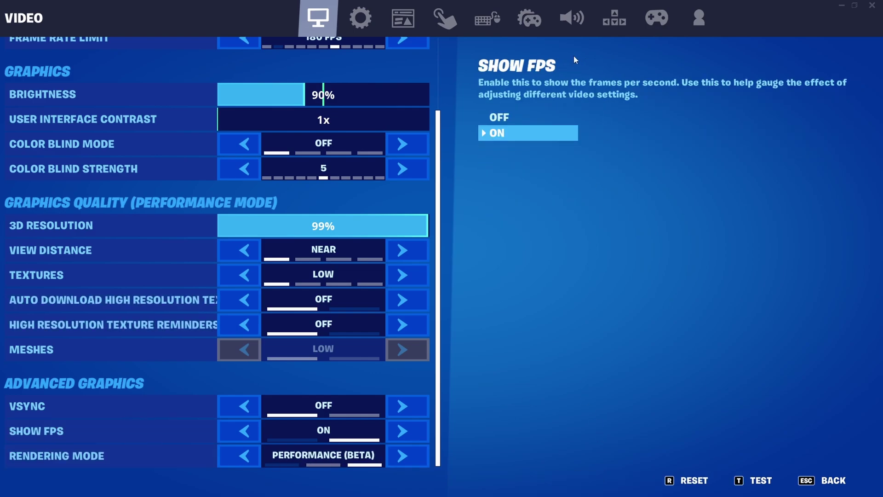
{"action": "left_click", "coordinate": [487, 18]}
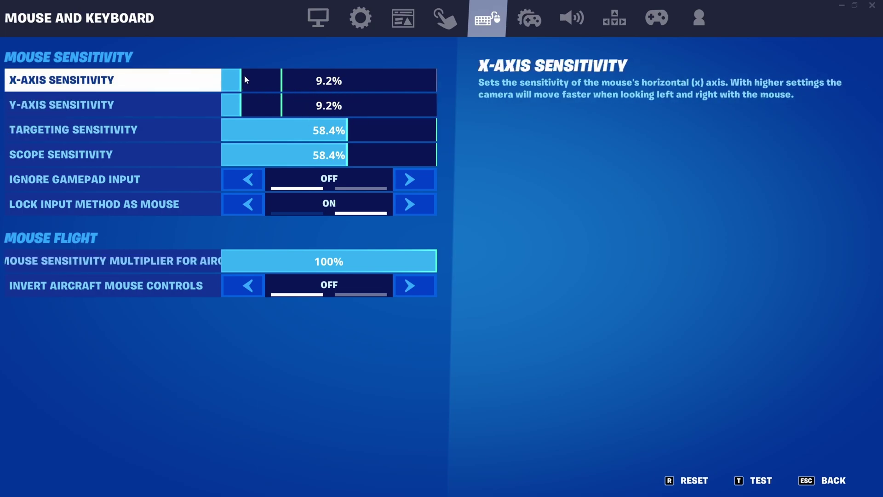
Apply X and Y mouse sensitivity at 9.2% with targeting and scope at 58.4%.
{"action": "left_click_drag", "start_coordinate": [244, 79], "coordinate": [241, 81]}
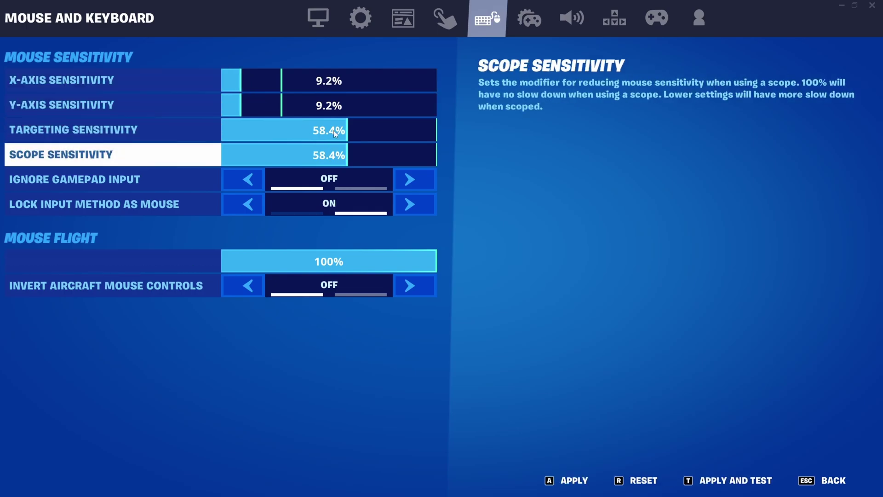
{"action": "left_click", "coordinate": [555, 482]}
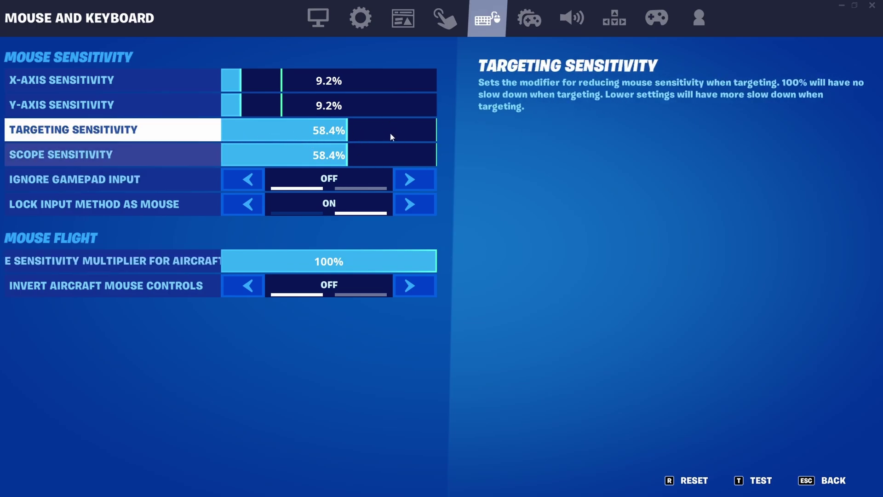
Review the Audio options, leaving 3D Headphones and sound visualization On, and return to the match.
{"action": "left_click", "coordinate": [584, 20]}
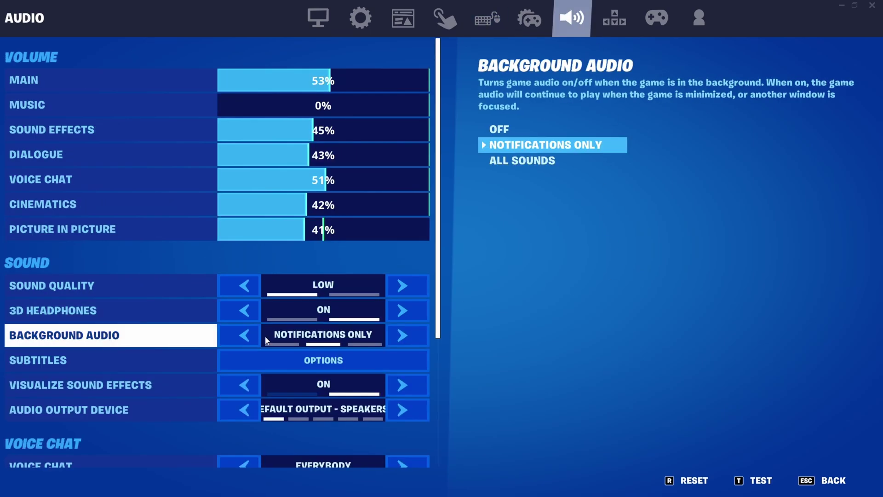
{"action": "scroll", "coordinate": [138, 332], "scroll_direction": "down", "scroll_amount": 3}
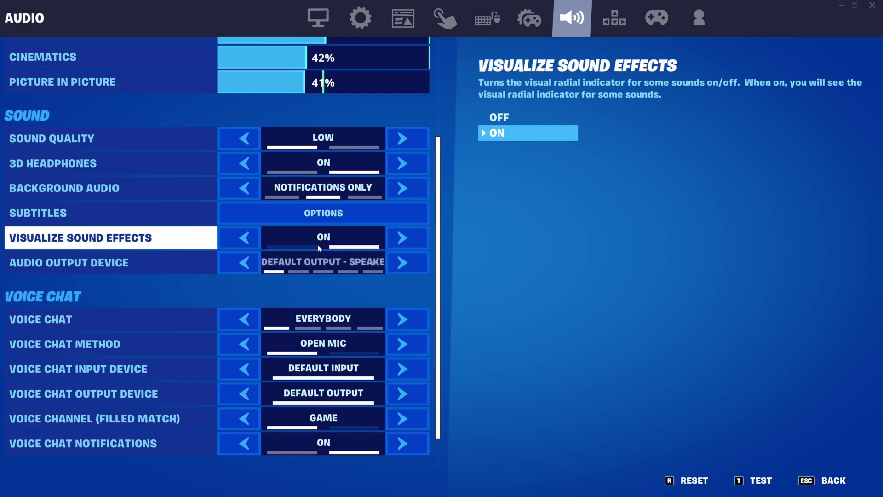
{"action": "left_click", "coordinate": [843, 483]}
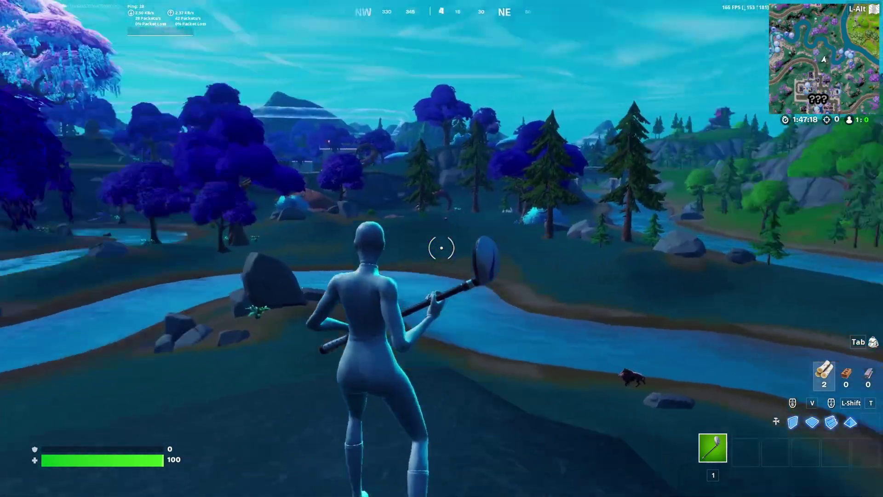
Sprint across the island while swinging the pickaxe three times.
{"action": "key", "text": "w"}
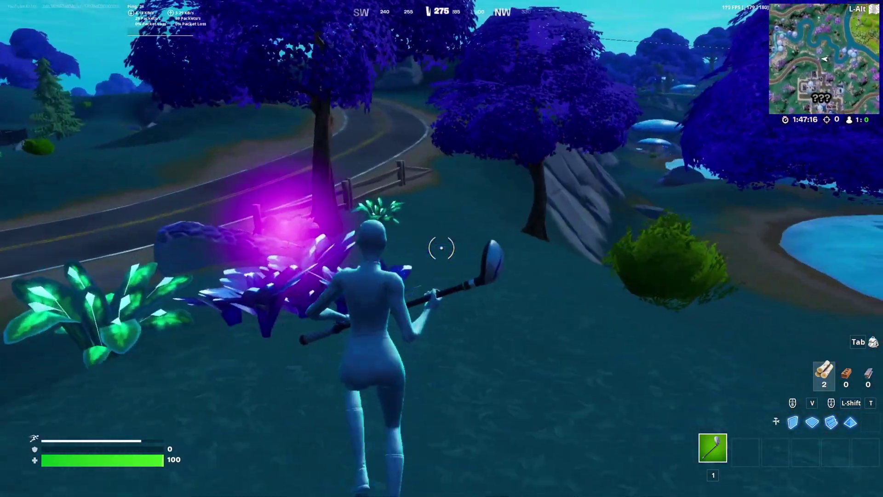
{"action": "left_click", "coordinate": [442, 248]}
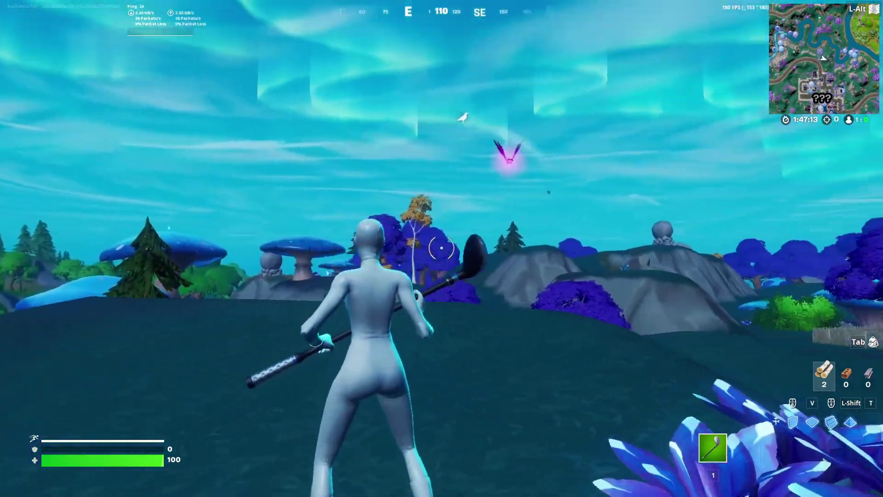
{"action": "left_click", "coordinate": [442, 248]}
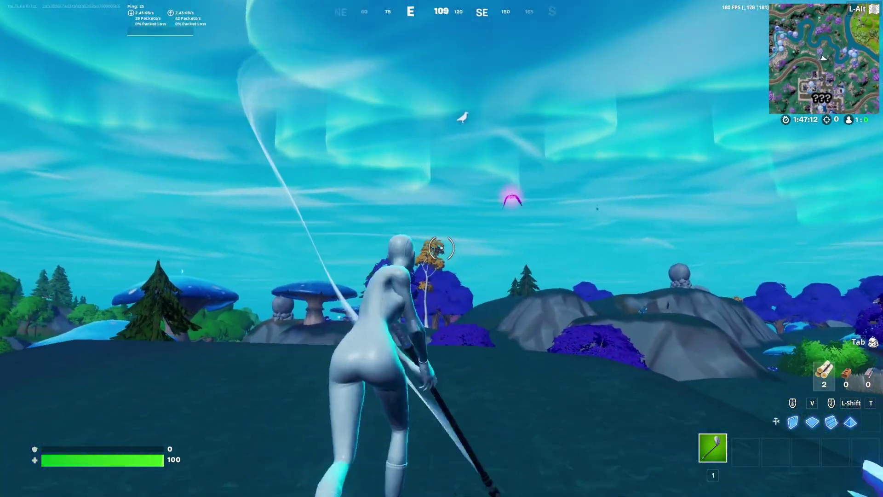
{"action": "left_click", "coordinate": [442, 248]}
Open Fortnite's game settings from the side panel menu.
{"action": "key", "text": "Escape"}
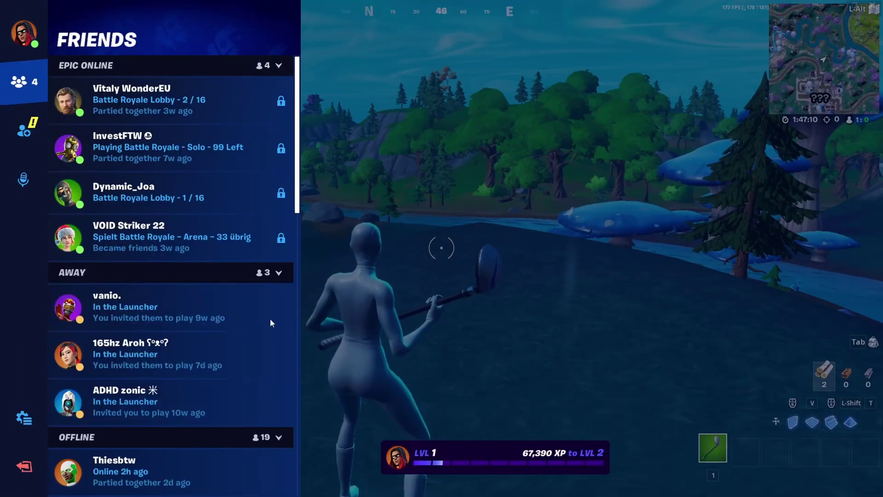
{"action": "key", "text": "Escape"}
{"action": "key", "text": "Escape"}
{"action": "left_click", "coordinate": [24, 418]}
{"action": "left_click", "coordinate": [92, 92]}
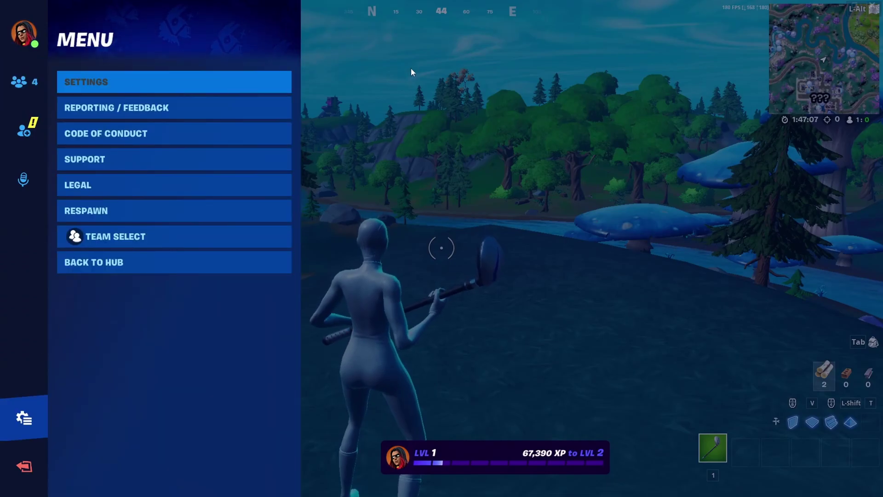
Review the output device and voice chat options in Audio settings, then exit settings.
{"action": "left_click", "coordinate": [577, 21]}
{"action": "scroll", "coordinate": [401, 333], "scroll_direction": "down", "scroll_amount": 2}
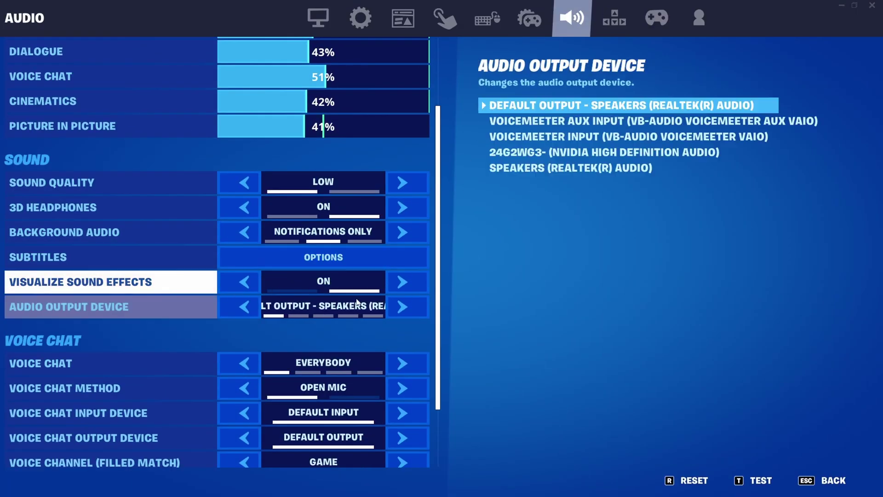
{"action": "scroll", "coordinate": [404, 313], "scroll_direction": "down", "scroll_amount": 2}
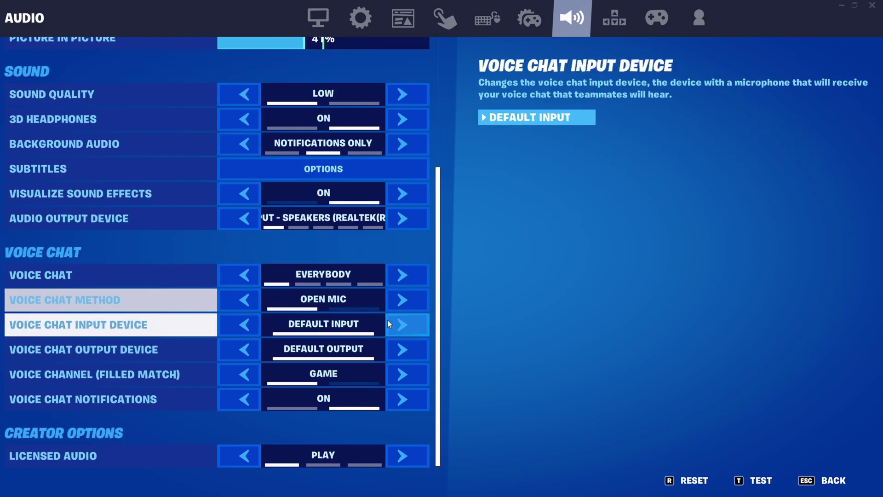
{"action": "scroll", "coordinate": [391, 319], "scroll_direction": "up", "scroll_amount": 2}
{"action": "left_click", "coordinate": [833, 480]}
Run forward across the island in the match.
{"action": "key", "text": "w"}
{"action": "key", "text": "g"}
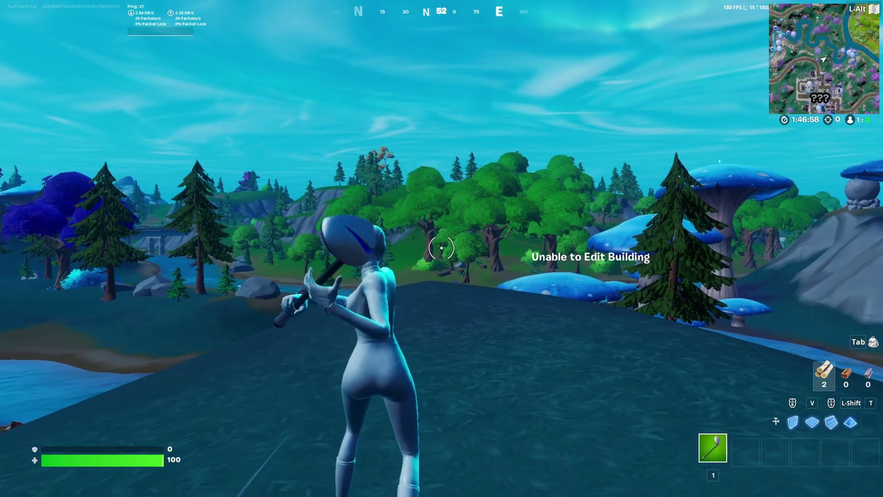
{"action": "key", "text": "w"}
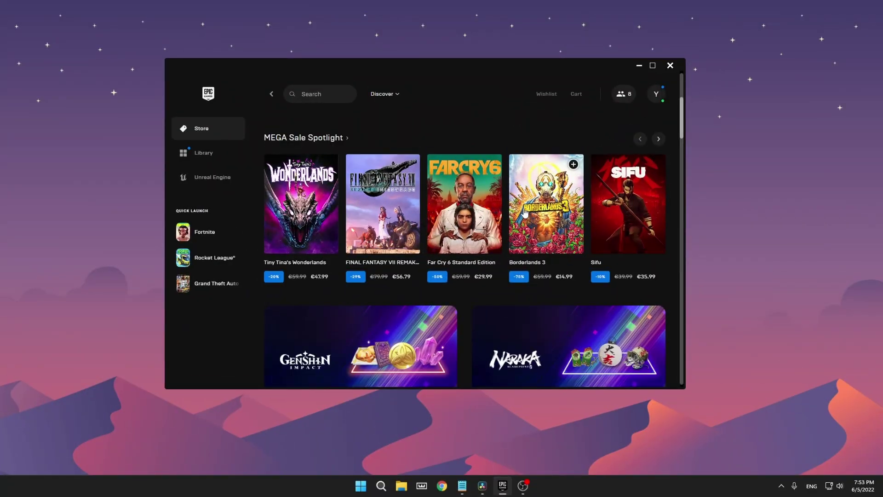
Open Fortnite's Installation Options from the Library, showing only Core and Battle Royale at 23.64 GB.
{"action": "left_click", "coordinate": [215, 158]}
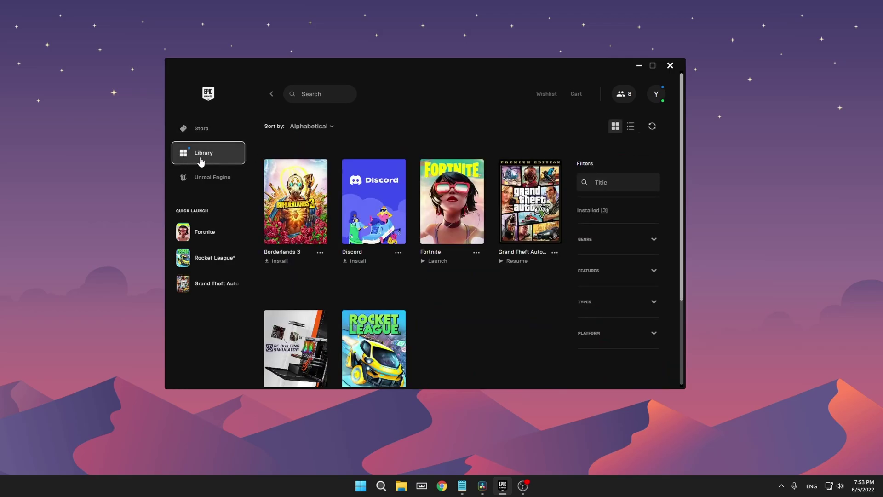
{"action": "left_click", "coordinate": [476, 252]}
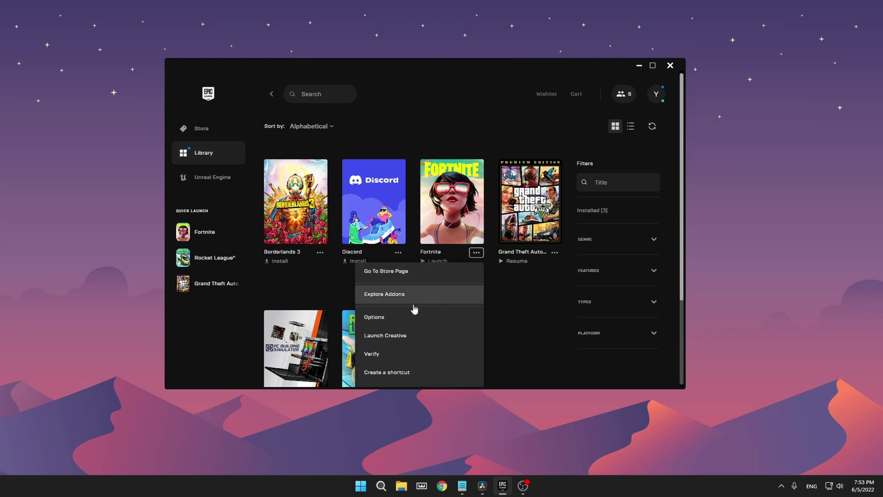
{"action": "left_click", "coordinate": [375, 317]}
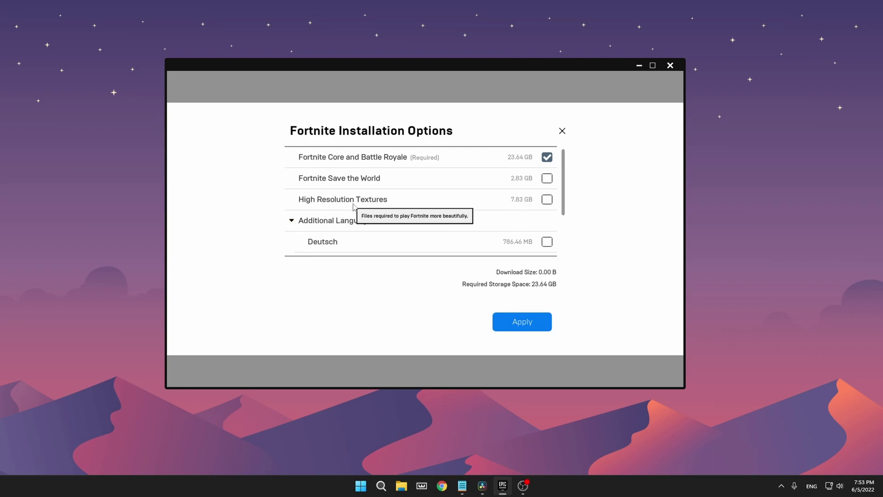
{"action": "scroll", "coordinate": [299, 221], "scroll_direction": "down", "scroll_amount": 1}
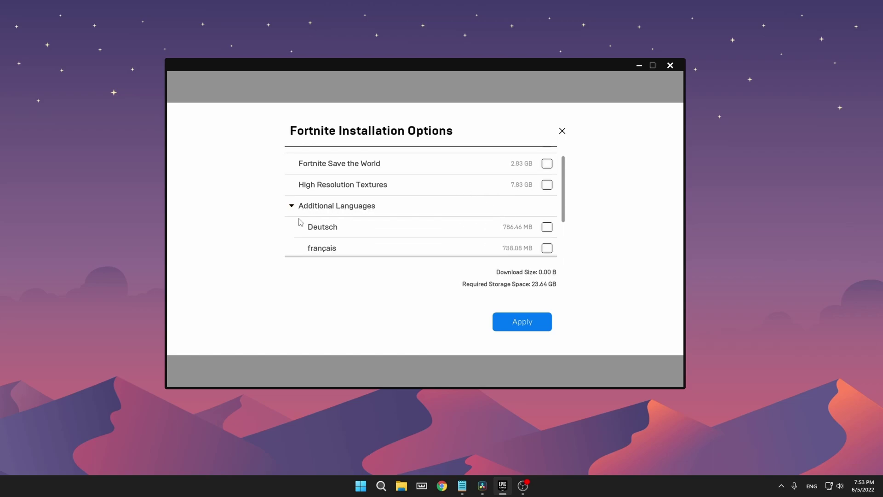
{"action": "scroll", "coordinate": [538, 230], "scroll_direction": "down", "scroll_amount": 1}
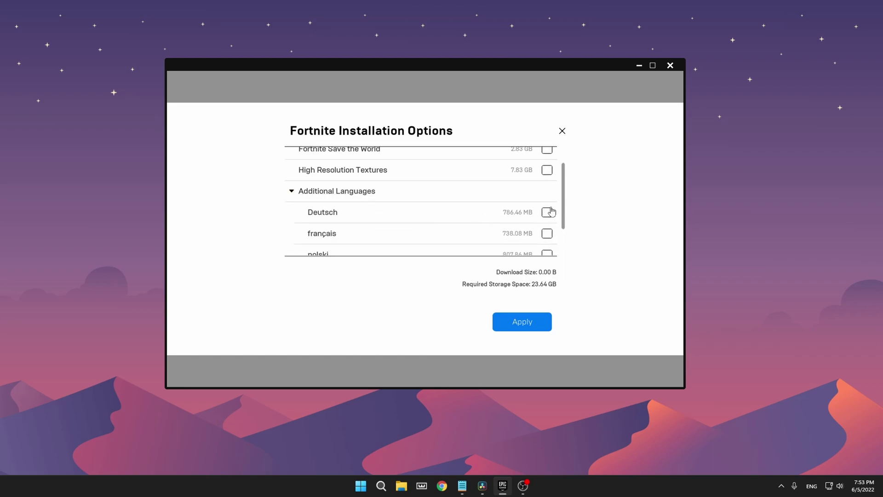
{"action": "scroll", "coordinate": [494, 239], "scroll_direction": "up", "scroll_amount": 2}
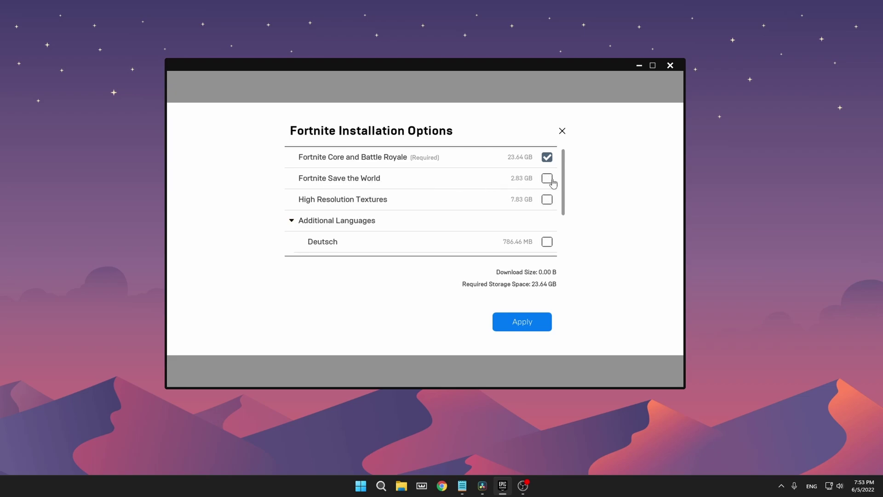
{"action": "scroll", "coordinate": [433, 245], "scroll_direction": "down", "scroll_amount": 5}
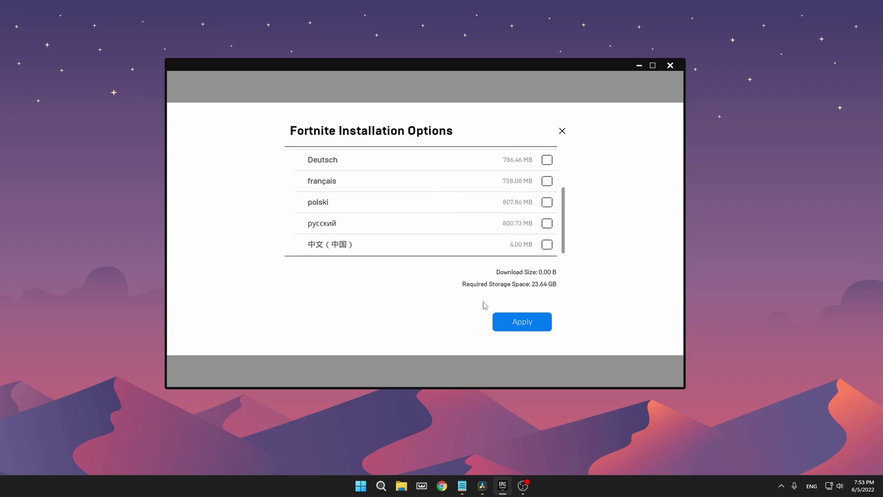